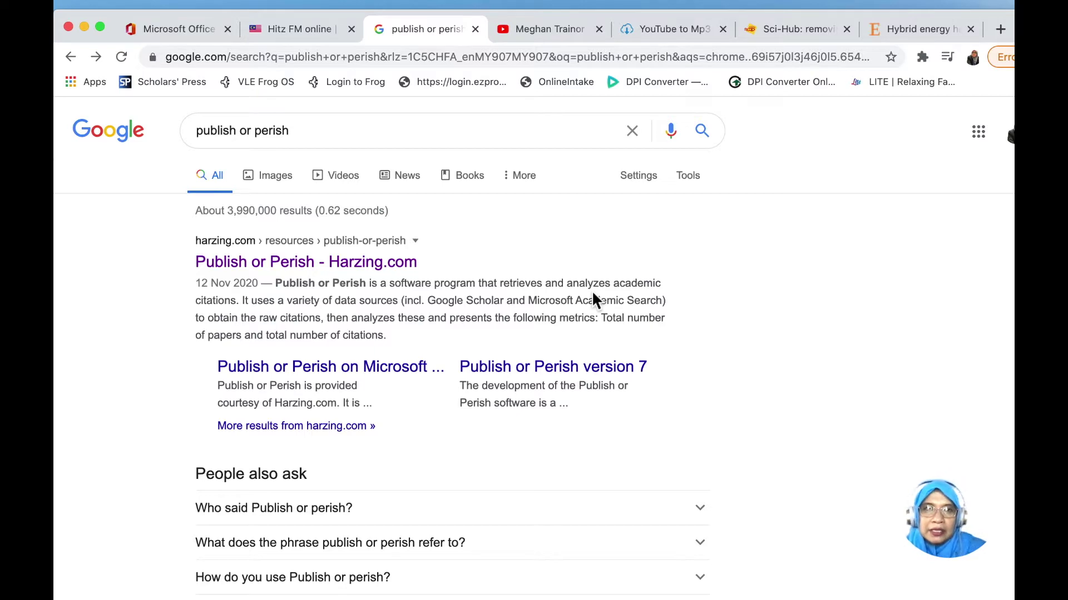
# Step: Open the Harzing.com Publish or Perish page from the Google results
pyautogui.click(262, 265)
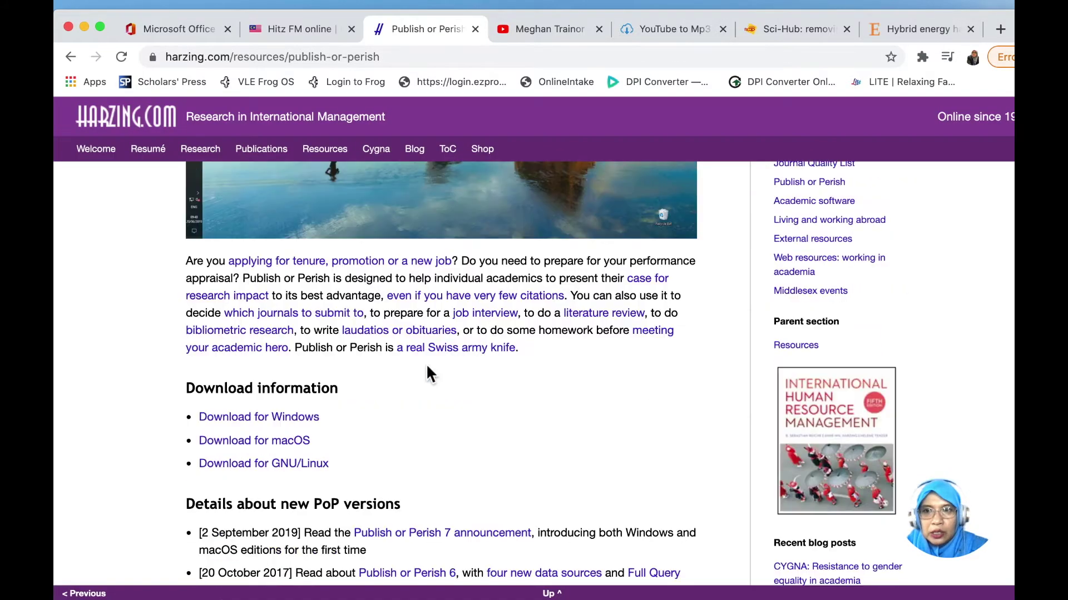
# Step: Scroll the Harzing.com Publish or Perish page down to its Download information section
pyautogui.scroll(-1, 428, 373)
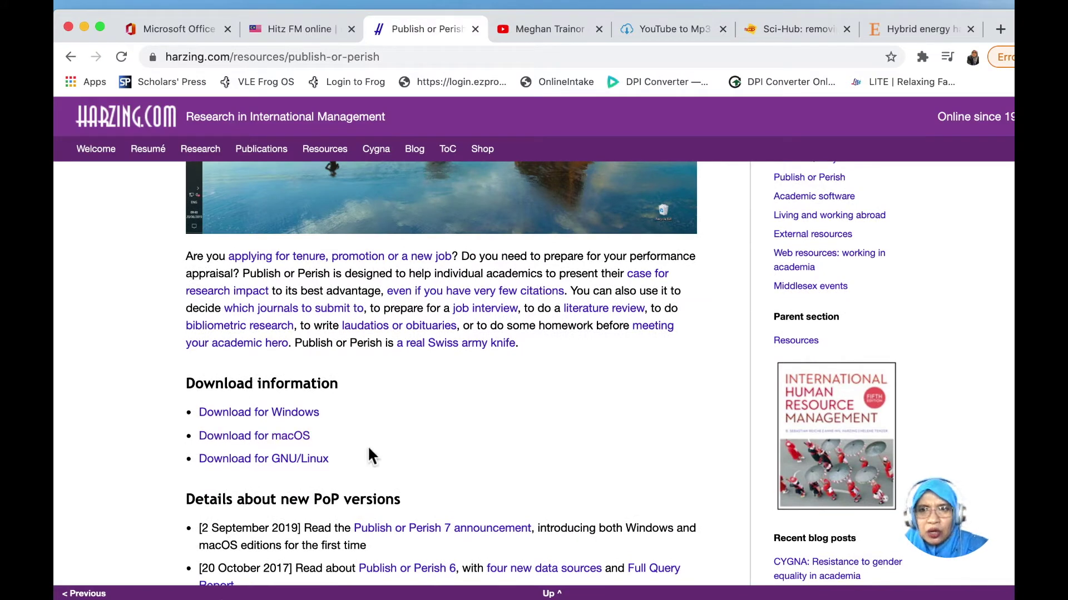
pyautogui.scroll(-3, 369, 448)
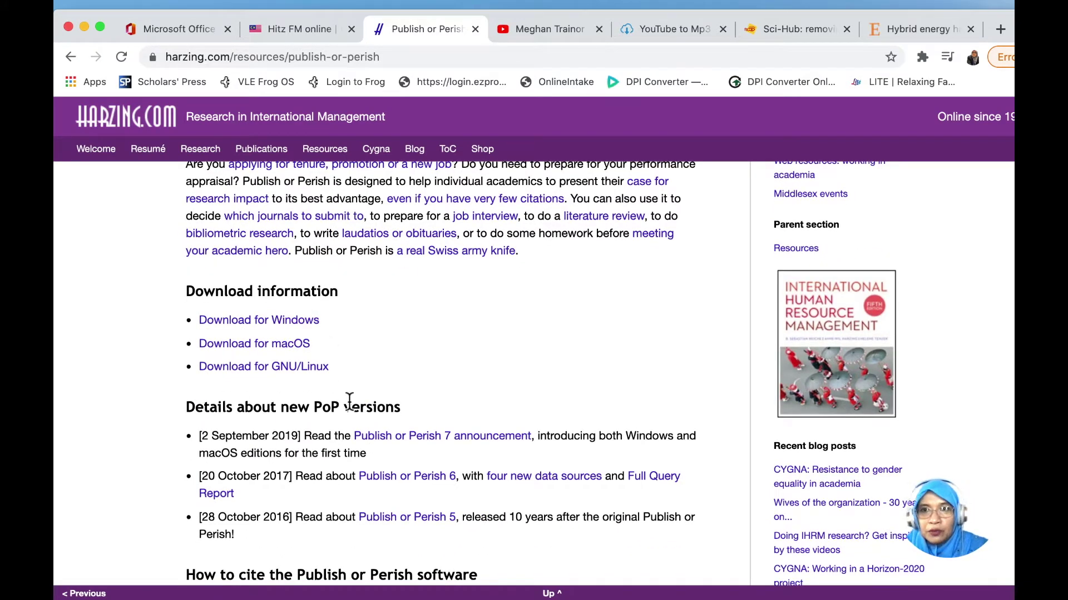
pyautogui.scroll(-1, 349, 404)
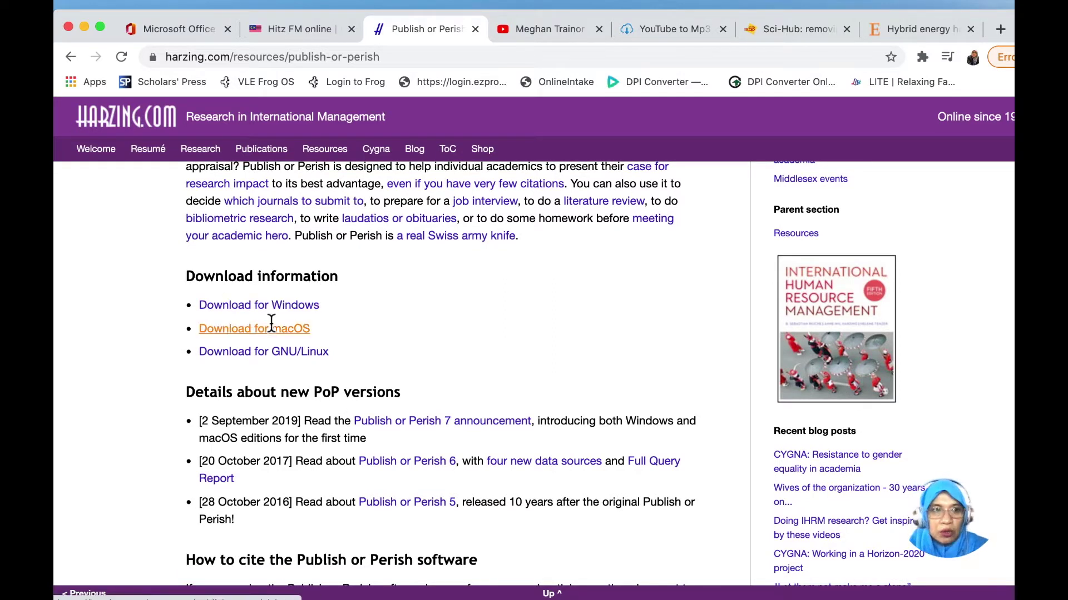
pyautogui.scroll(-5, 380, 478)
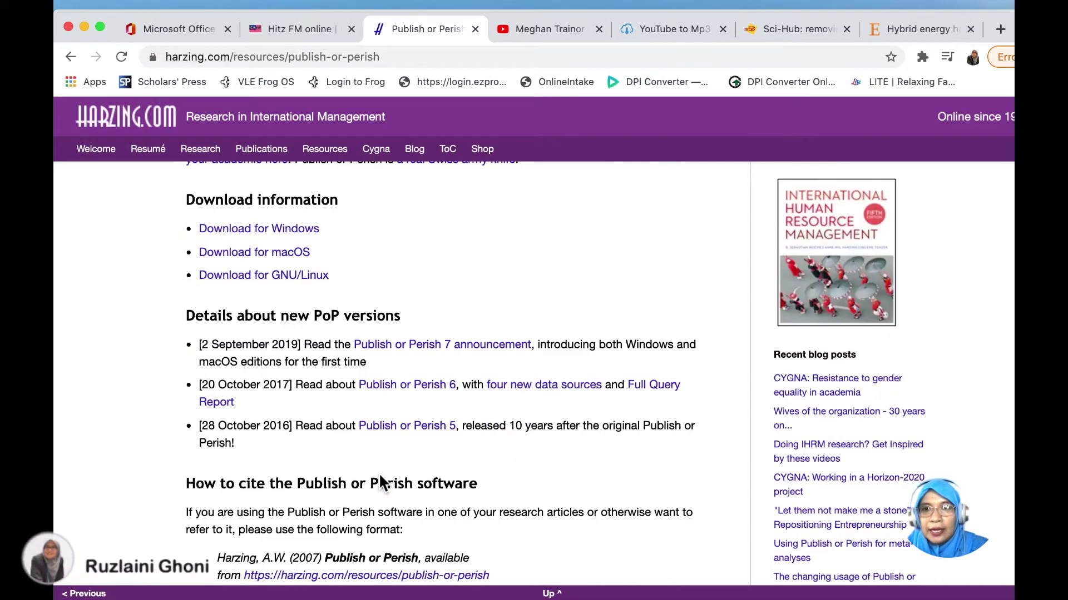
pyautogui.scroll(-10, 381, 481)
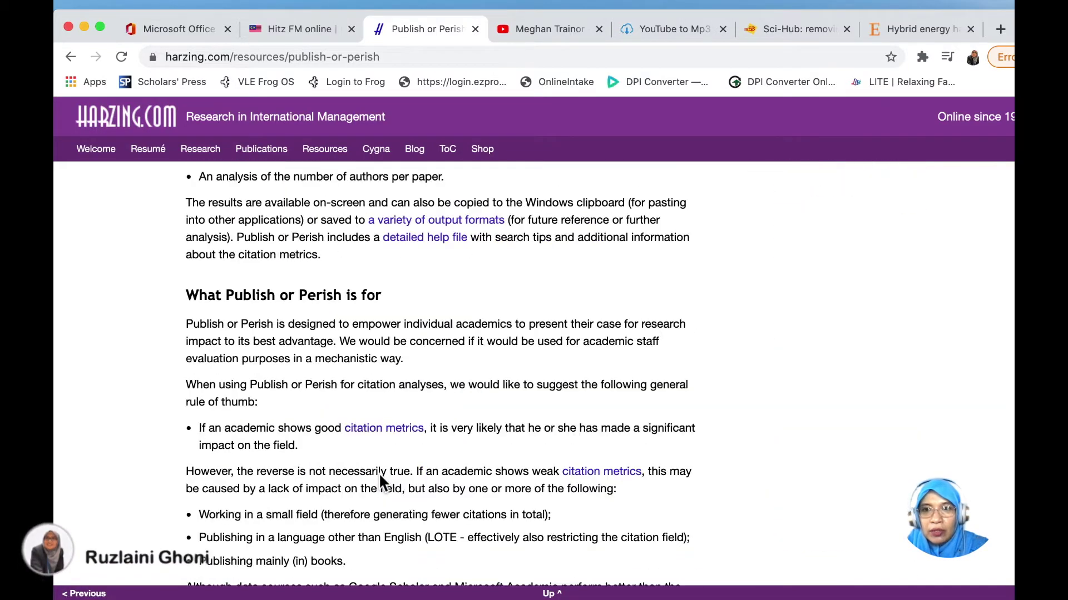
pyautogui.scroll(15, 380, 481)
pyautogui.scroll(-10, 379, 482)
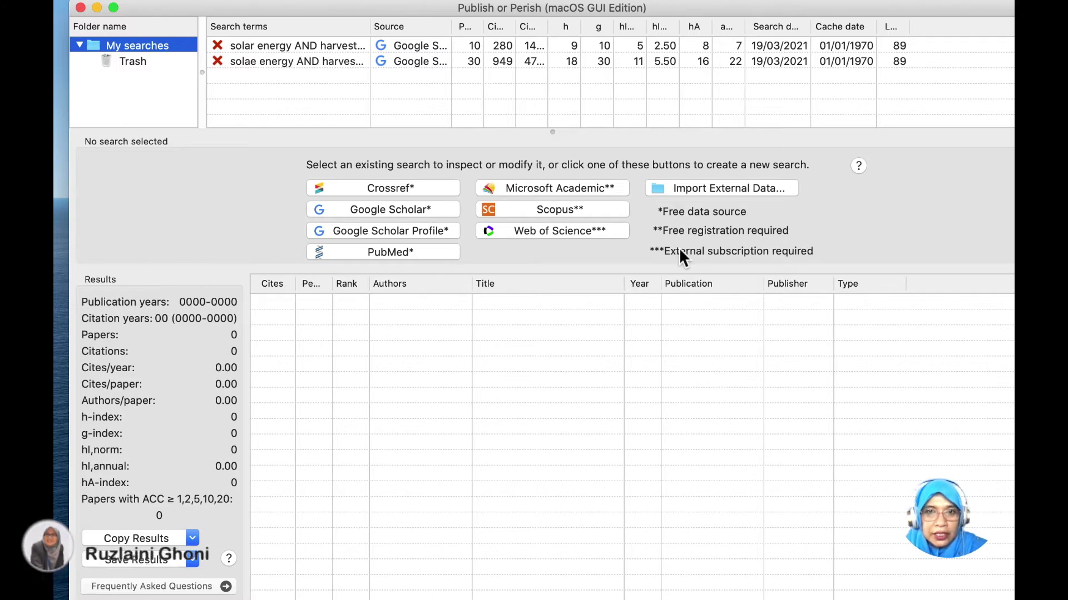
# Step: Start a new blank Google Scholar search in Publish or Perish
pyautogui.click(391, 214)
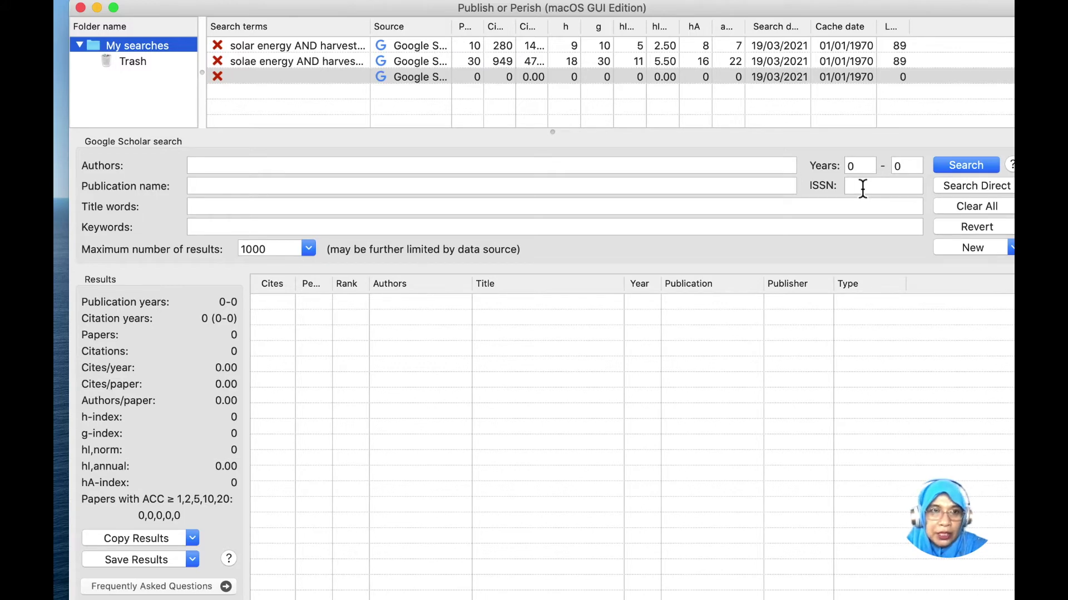
# Step: Enter the keywords 'solar energy AND harvesting AND electrical energy' for the new search
pyautogui.click(367, 227)
pyautogui.write('solar energy AND ')
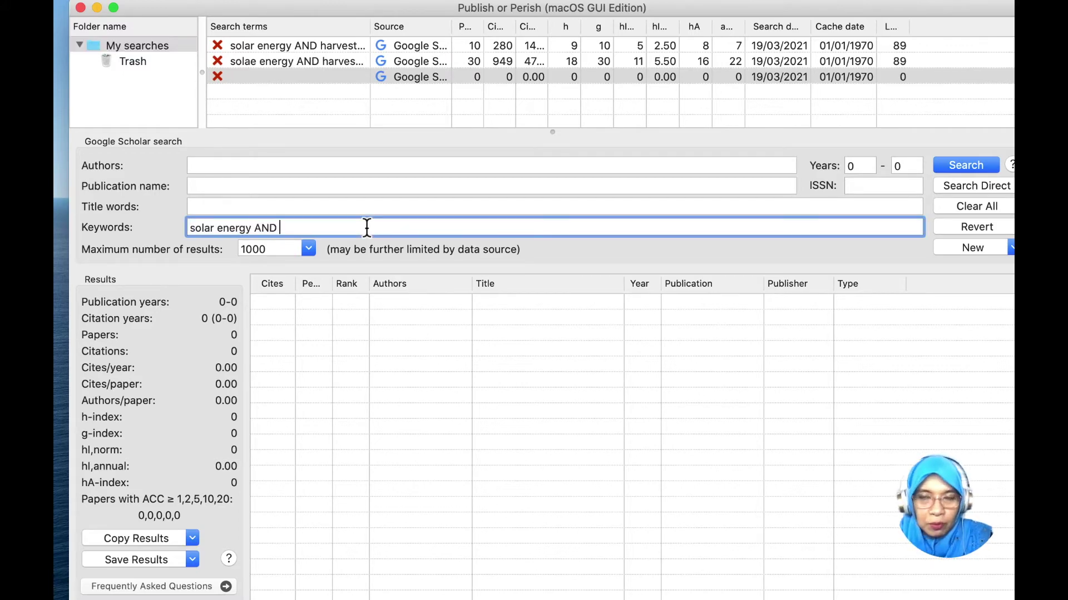
pyautogui.write('harvesting AND ')
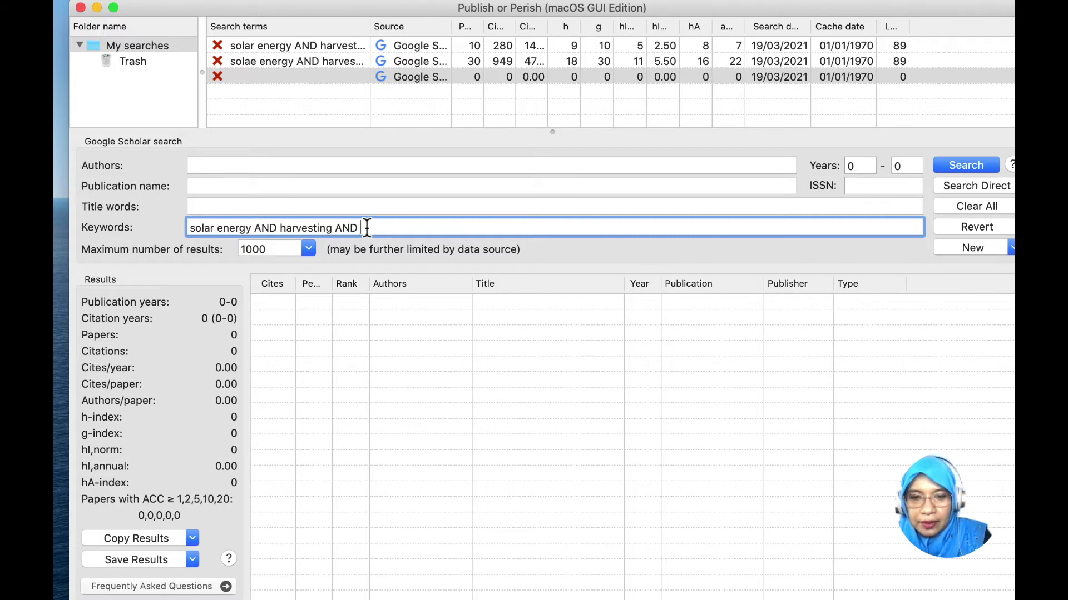
pyautogui.write('electrical energy')
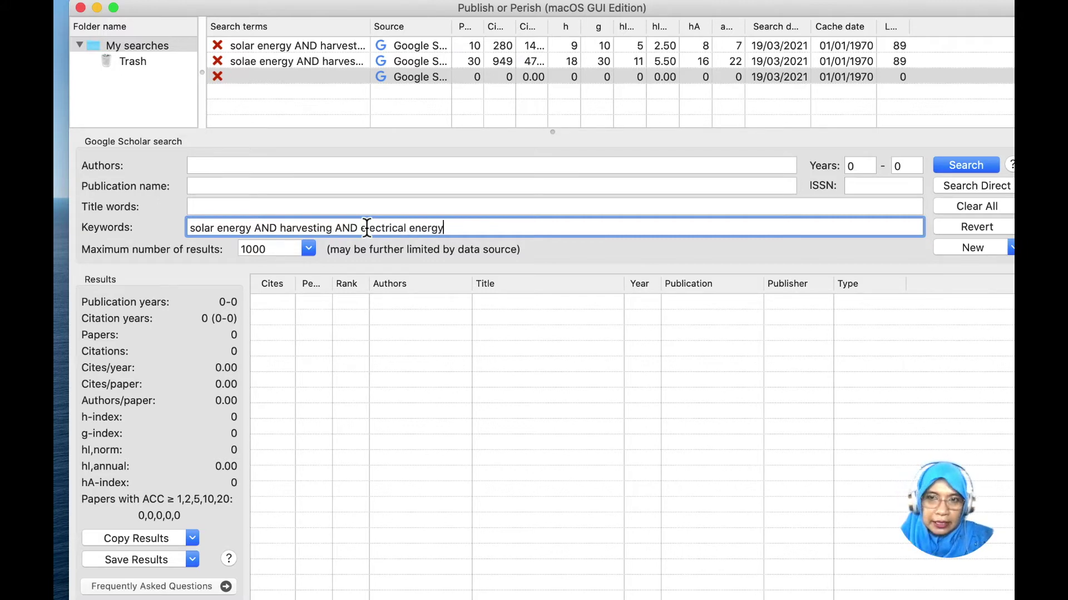
pyautogui.click(189, 229)
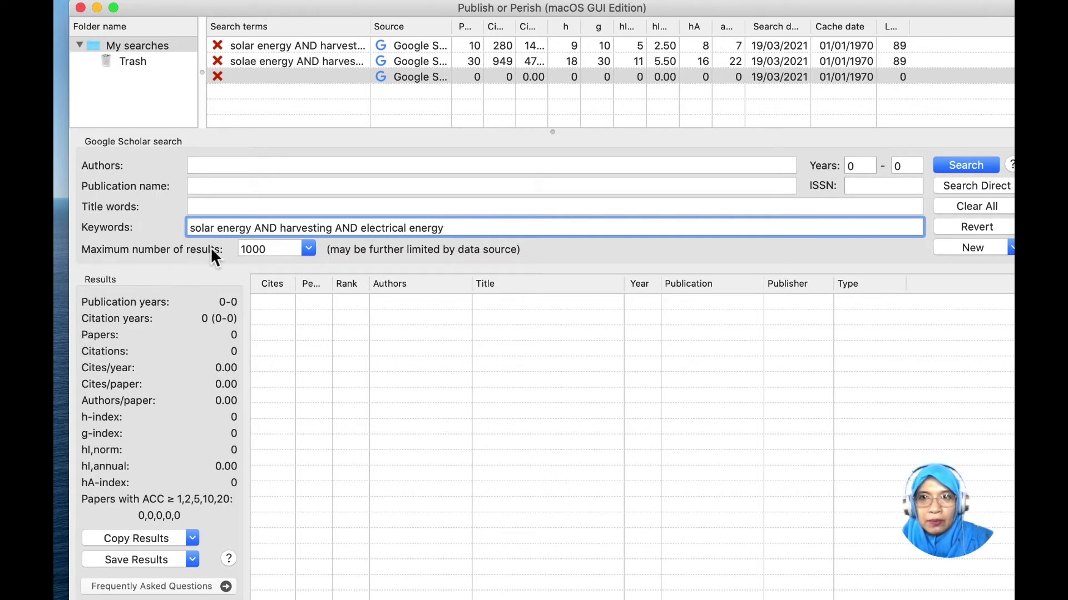
pyautogui.click(309, 250)
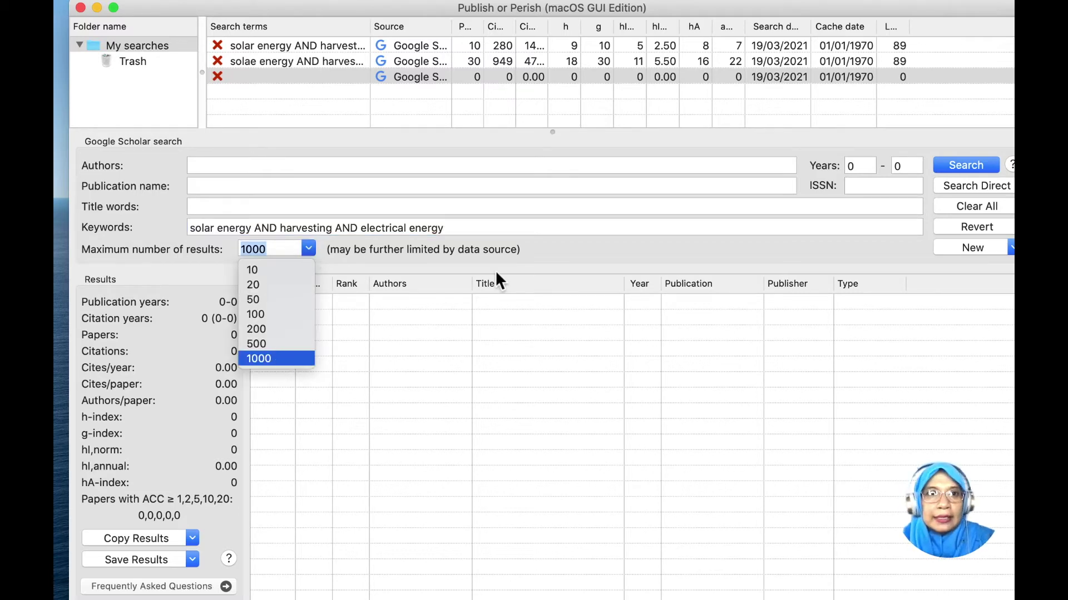
# Step: Keep maximum results at 1000, limit years to 2019–2021, and run the search
pyautogui.click(865, 167)
pyautogui.click(859, 167)
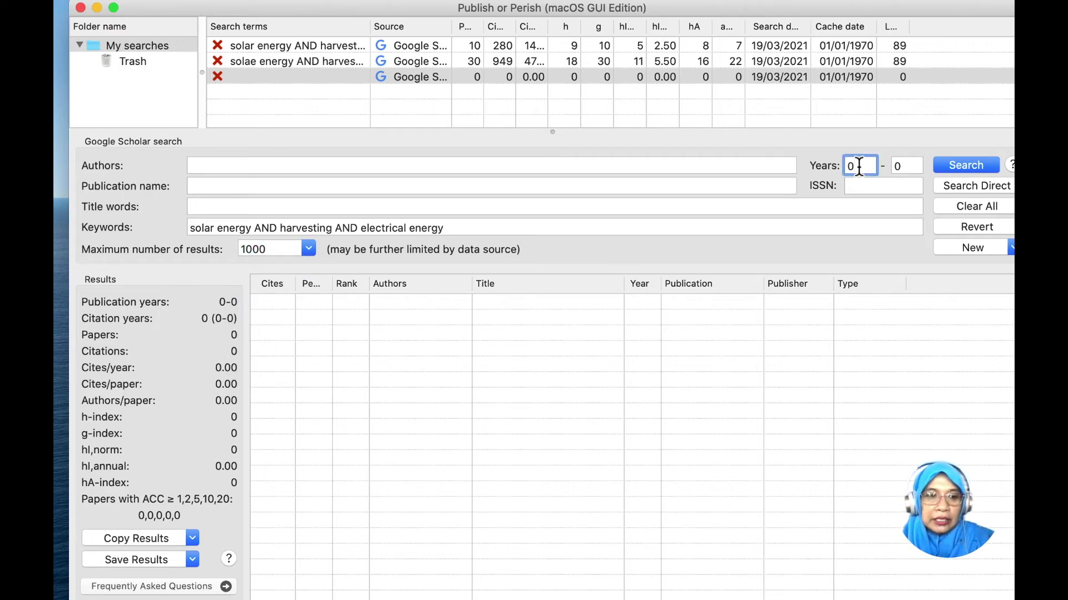
pyautogui.press('BackSpace')
pyautogui.write('20')
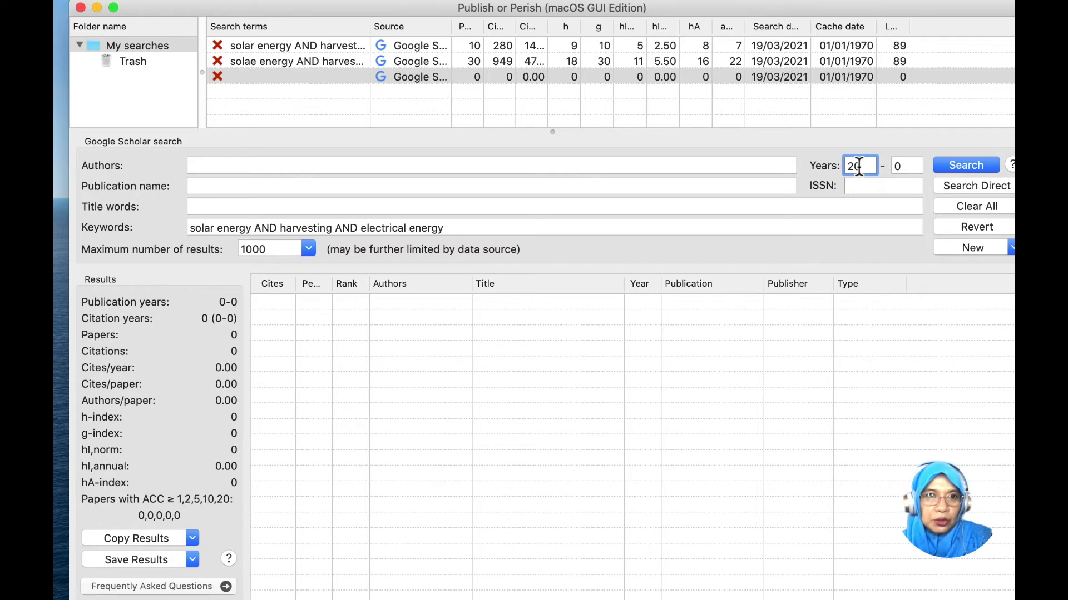
pyautogui.write('19')
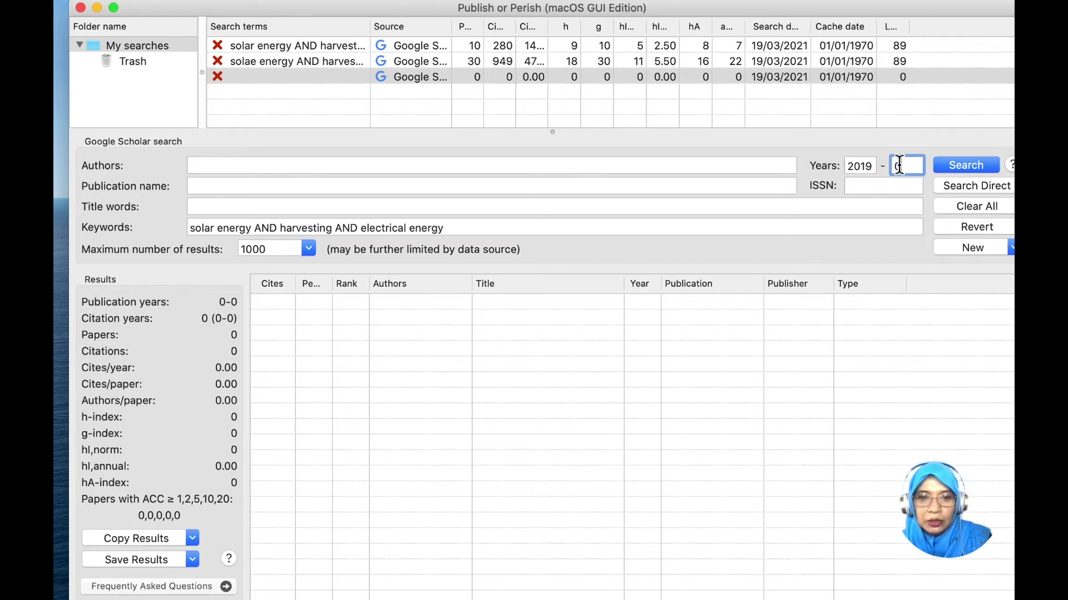
pyautogui.write('2021')
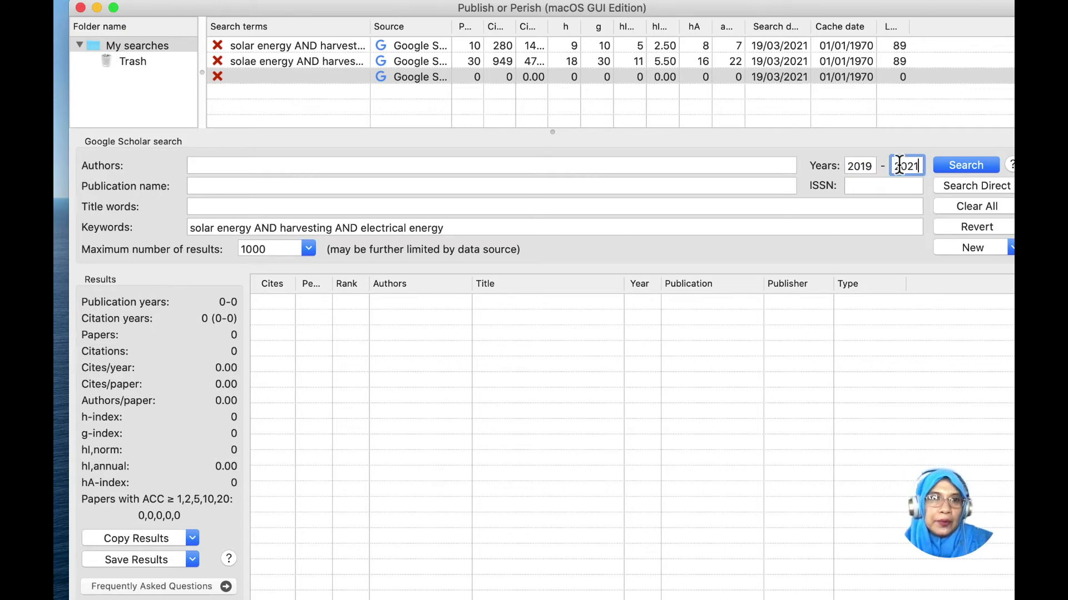
pyautogui.click(970, 166)
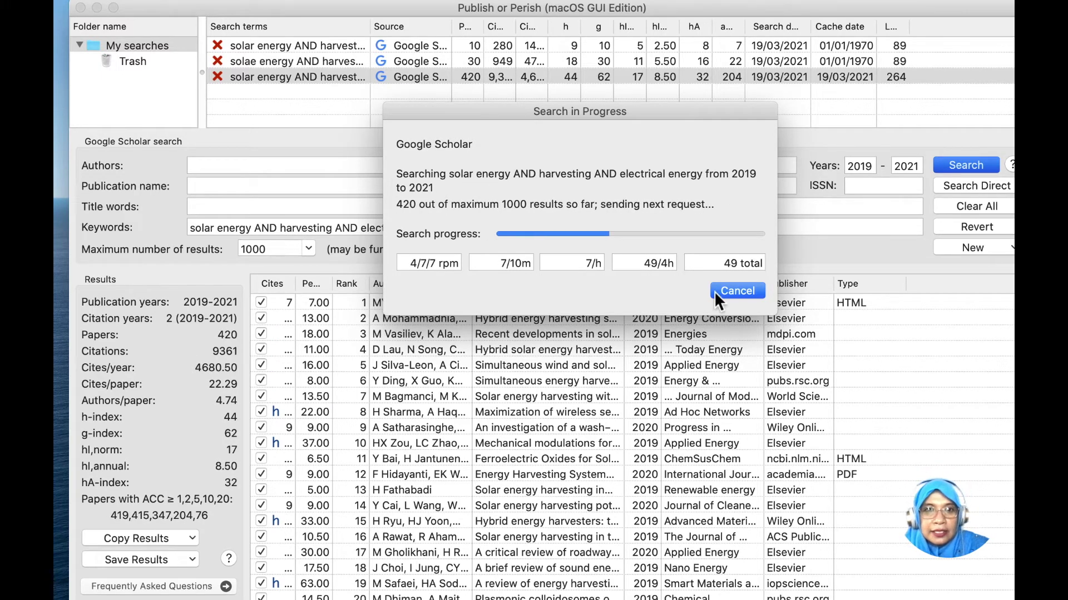
pyautogui.click(730, 293)
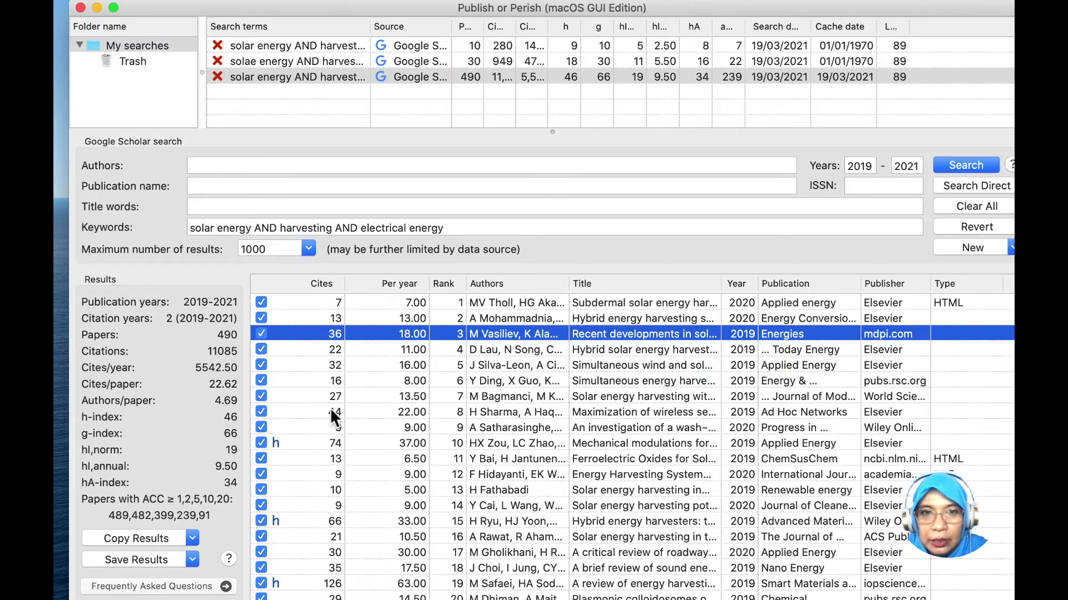
pyautogui.scroll(-1, 333, 417)
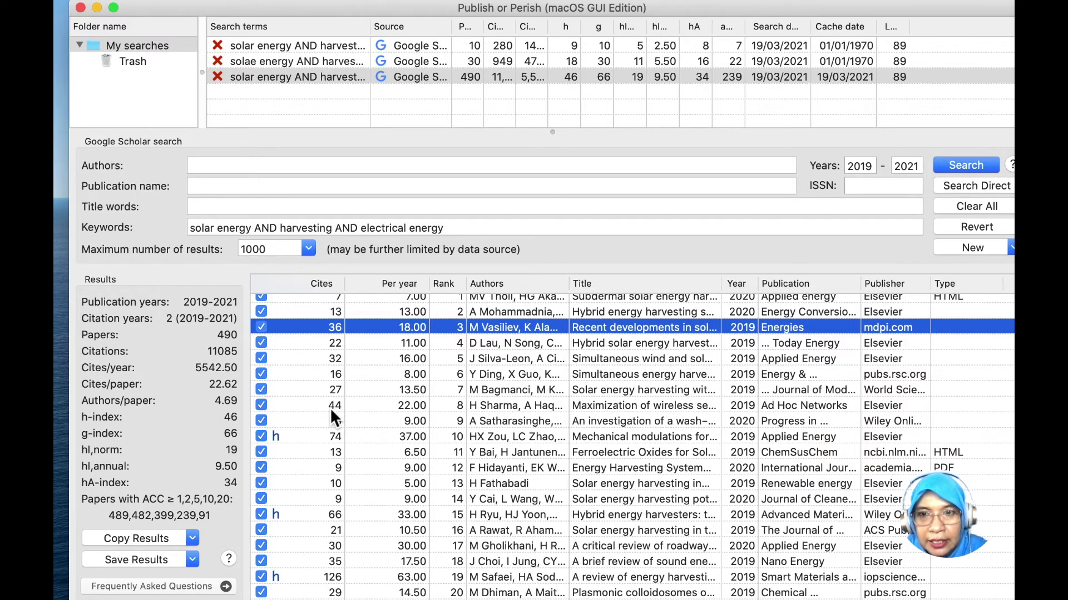
pyautogui.scroll(-4, 329, 458)
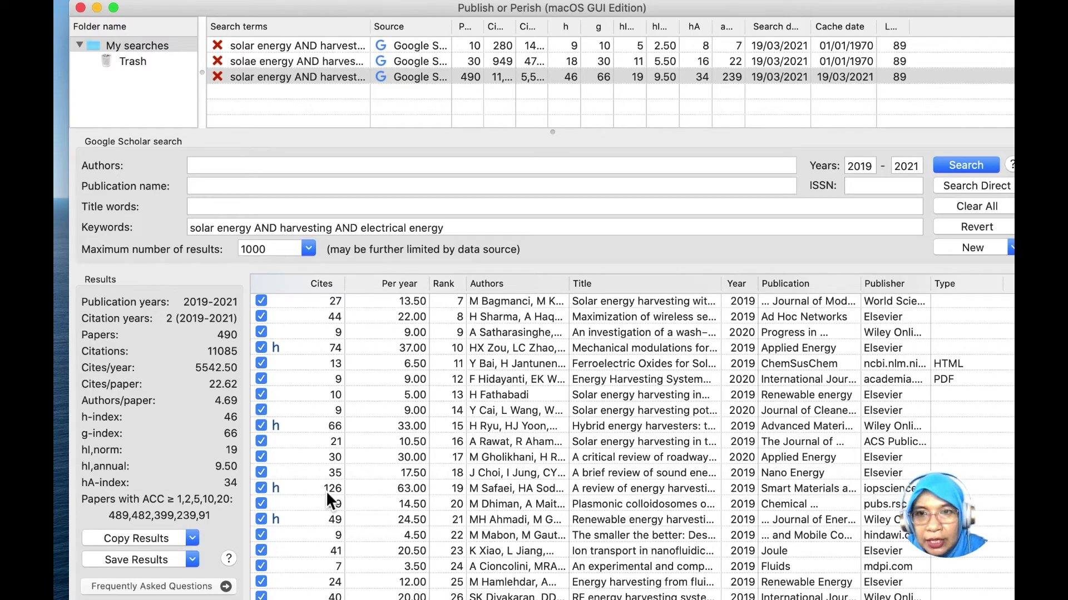
pyautogui.scroll(-2, 326, 491)
pyautogui.scroll(5, 326, 475)
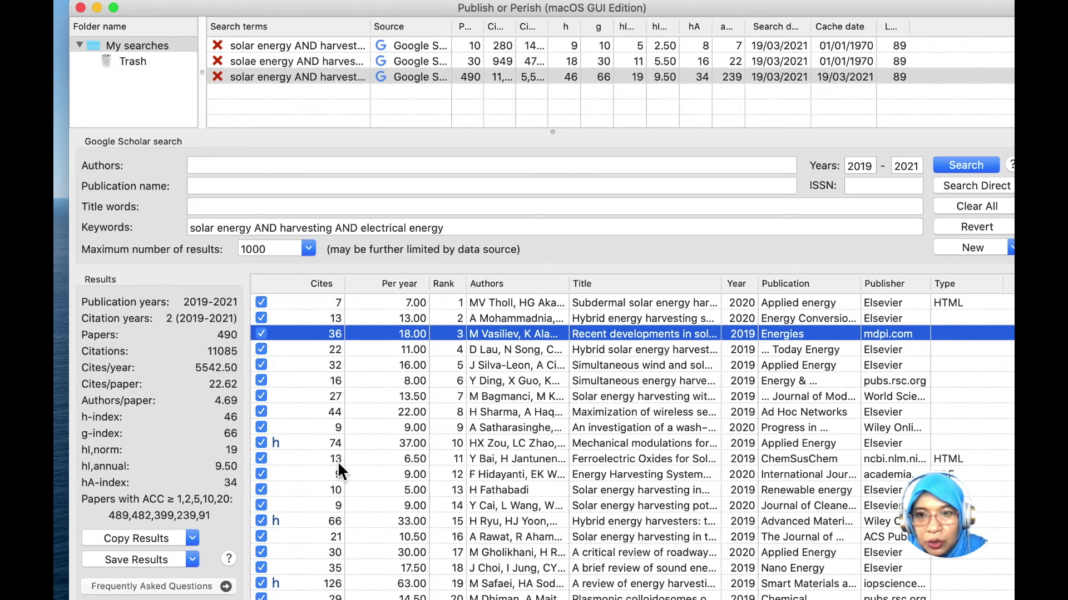
pyautogui.scroll(-3, 338, 477)
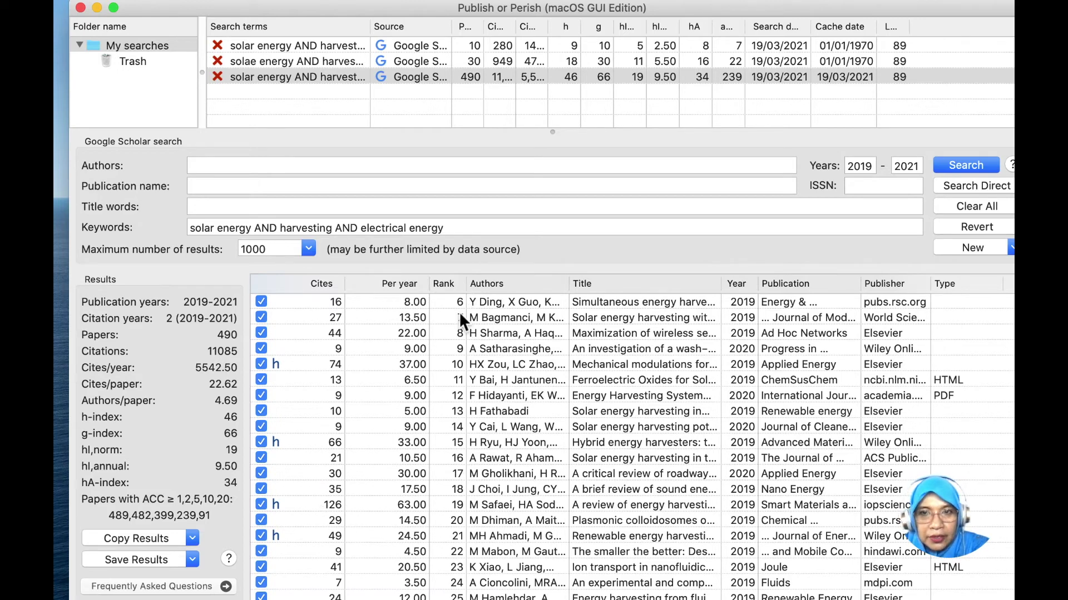
pyautogui.scroll(3, 459, 385)
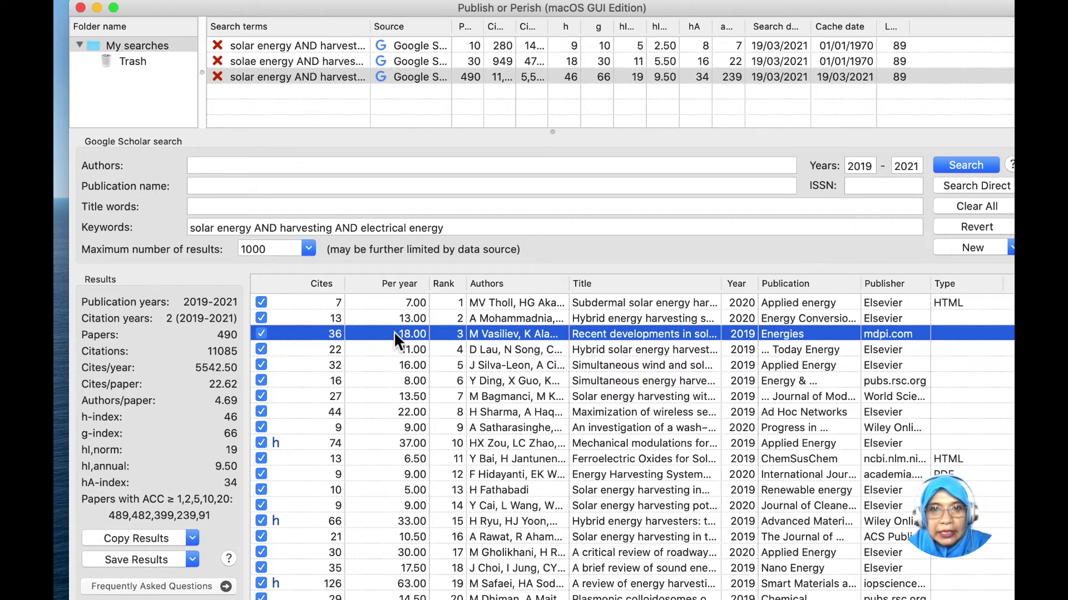
# Step: Open 'Hybrid solar energy harvesting and storage devices' on ScienceDirect from result row 4
pyautogui.click(735, 351)
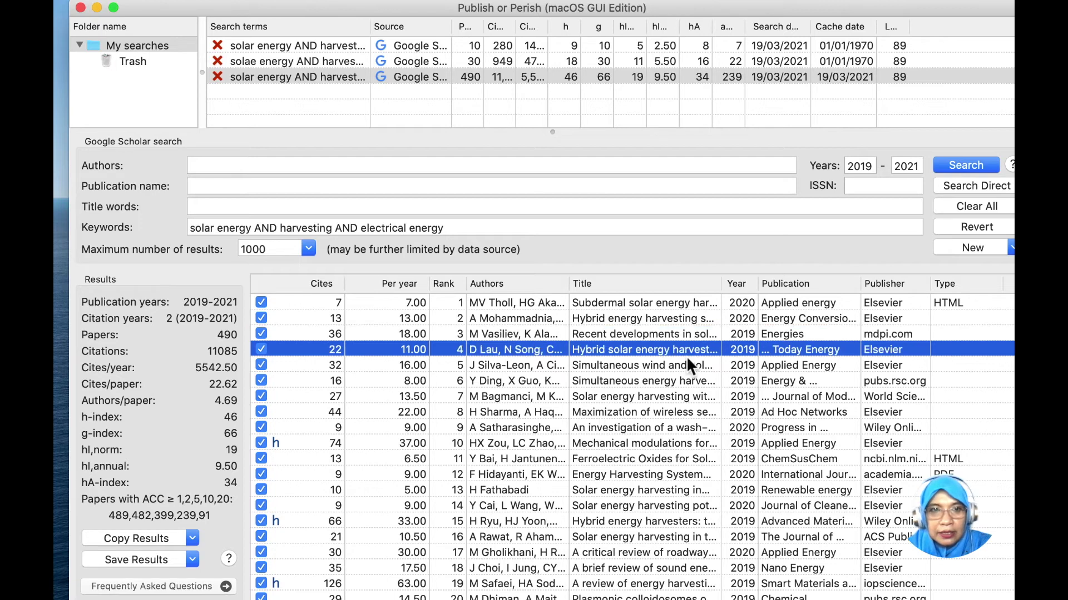
pyautogui.rightClick(819, 349)
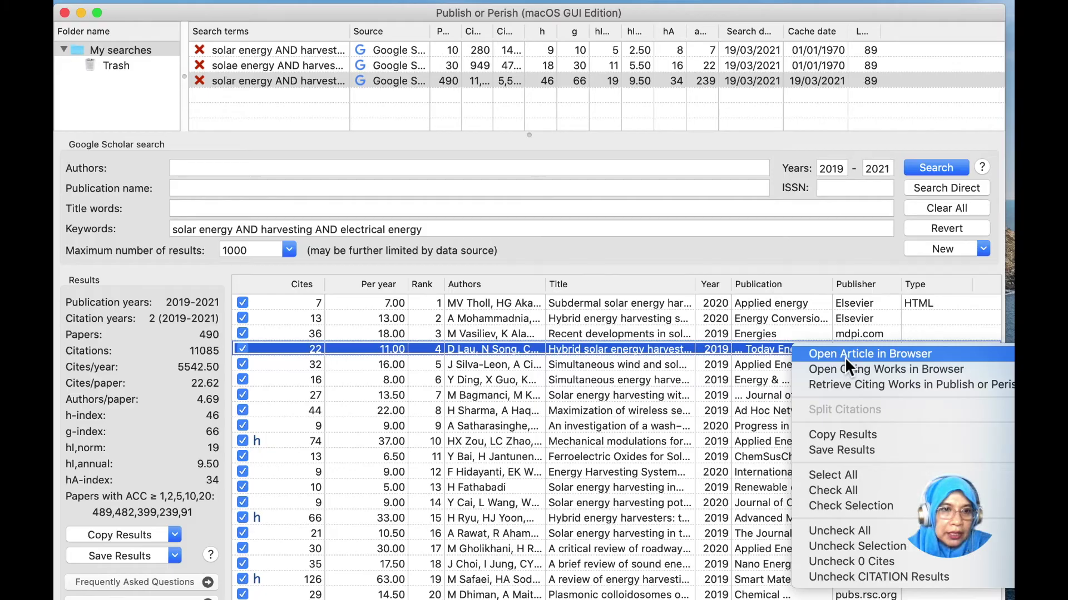
pyautogui.click(845, 356)
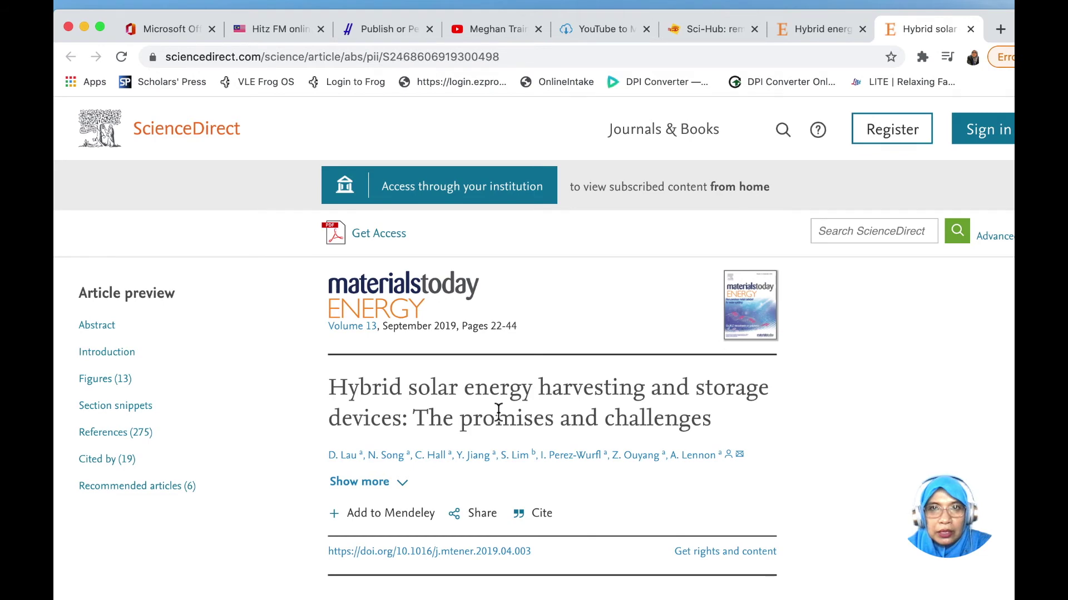
# Step: Try institutional access to the article's full text on ScienceDirect
pyautogui.scroll(-2, 556, 432)
pyautogui.scroll(2, 556, 433)
pyautogui.scroll(-1, 556, 433)
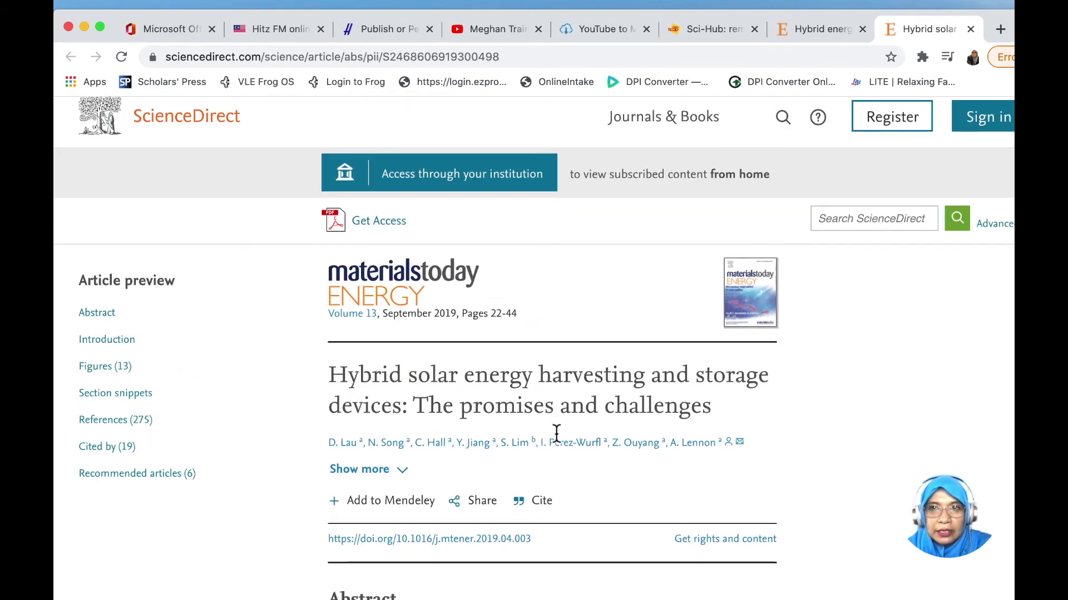
pyautogui.click(445, 182)
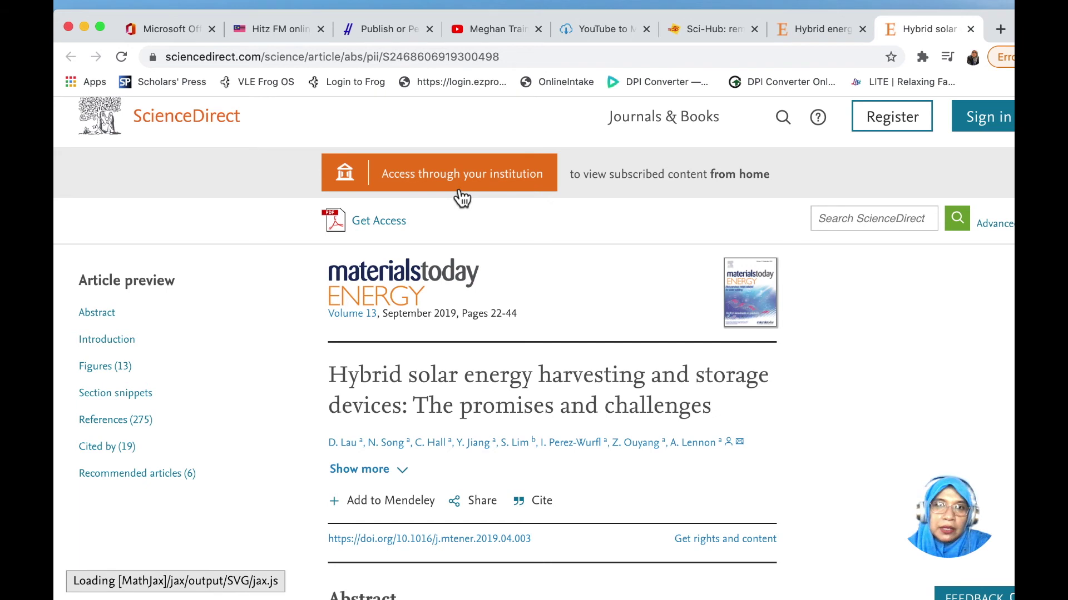
pyautogui.scroll(-1, 461, 433)
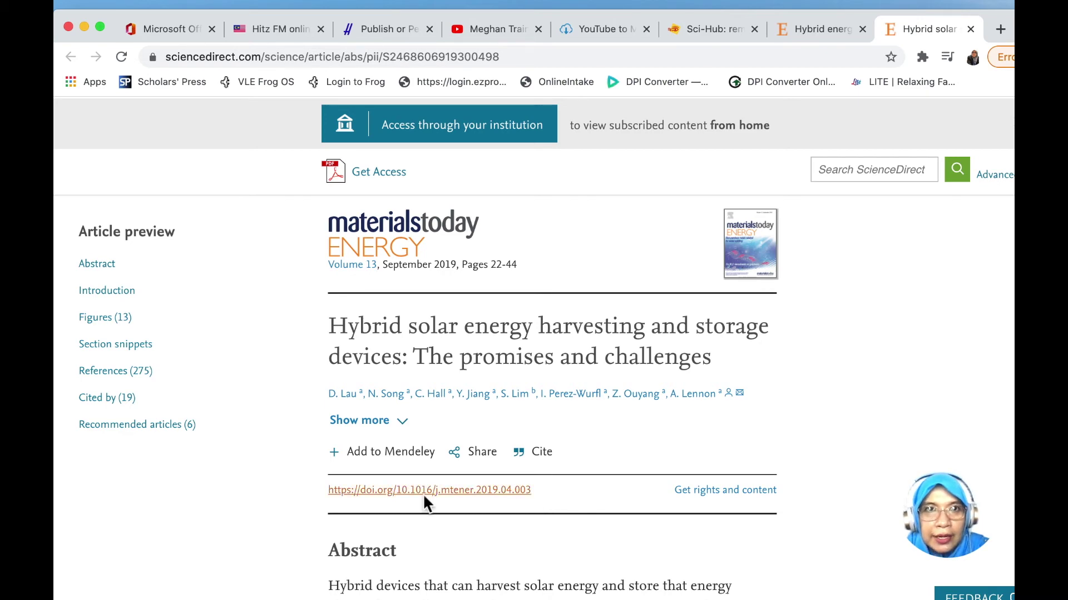
pyautogui.click(719, 28)
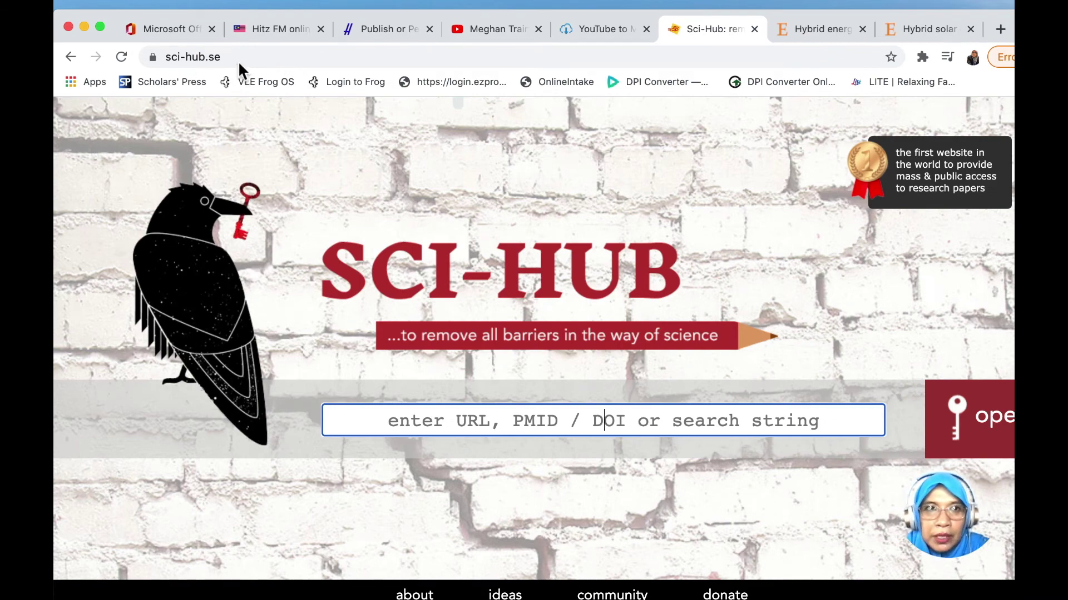
pyautogui.click(920, 30)
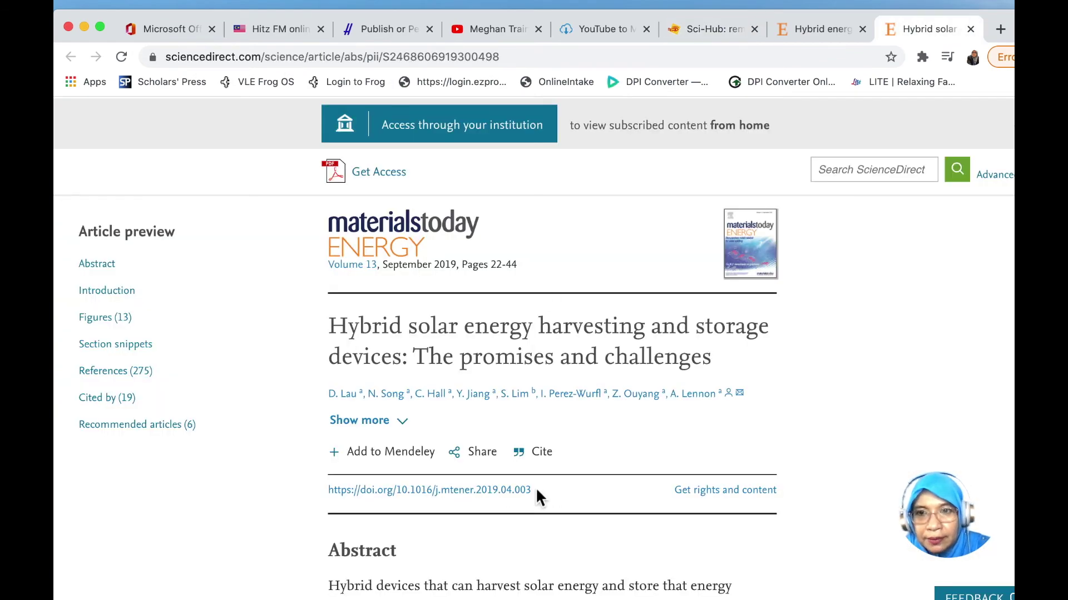
pyautogui.moveTo(534, 489); pyautogui.dragTo(326, 491)
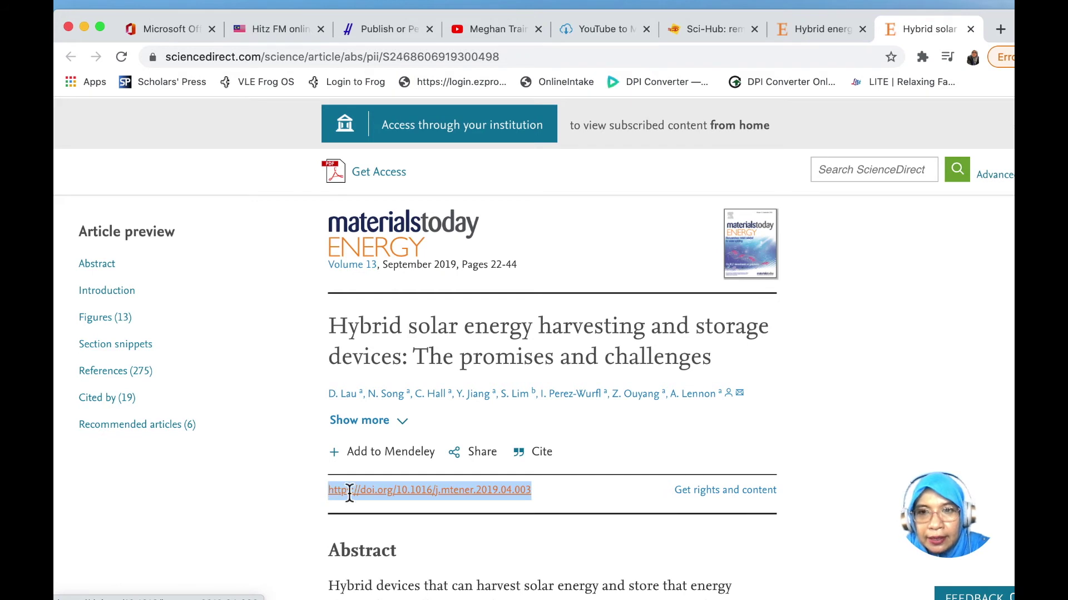
pyautogui.rightClick(349, 493)
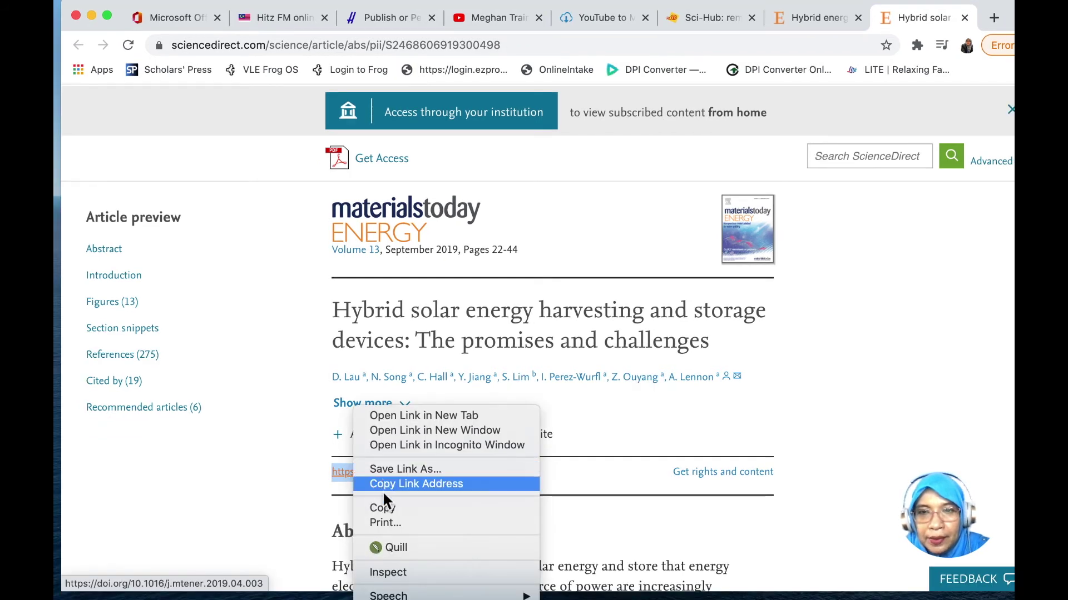
pyautogui.click(386, 506)
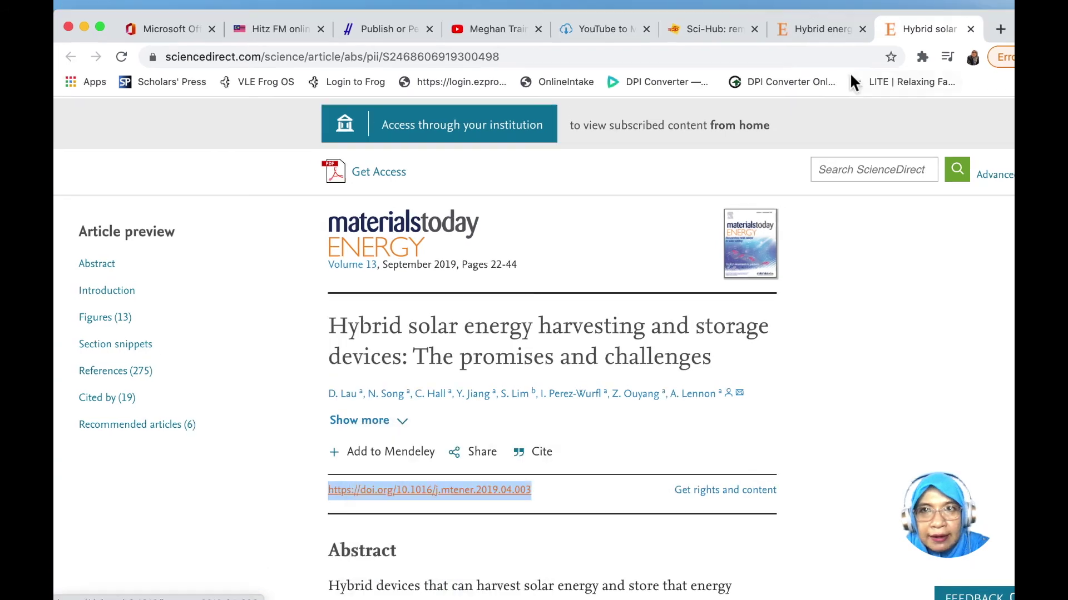
# Step: Paste the DOI into Sci-Hub, open the full PDF, and save it as lau2019
pyautogui.click(699, 29)
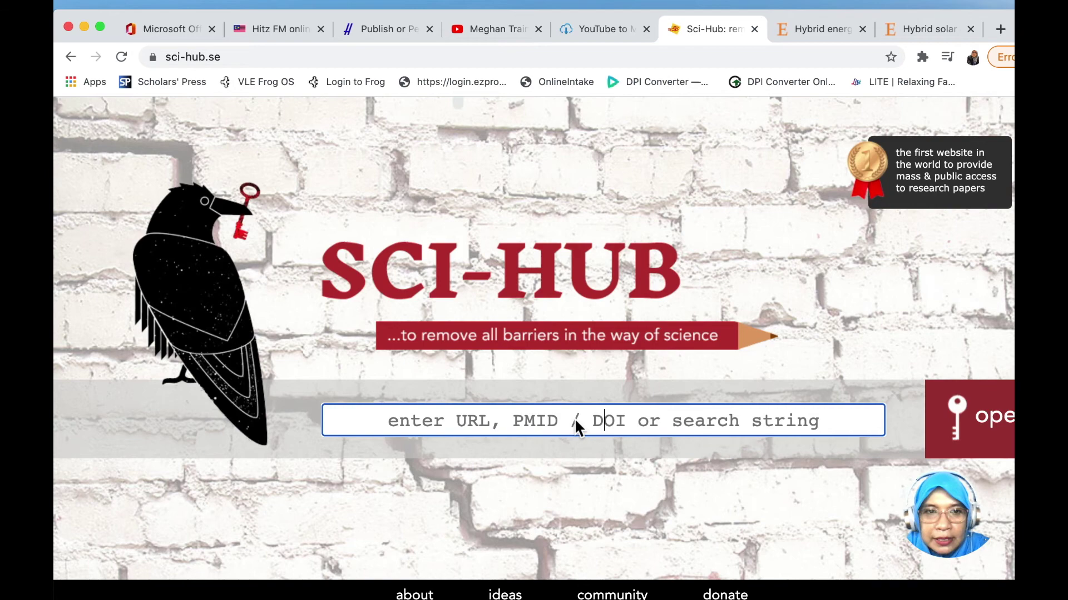
pyautogui.press('super+v')
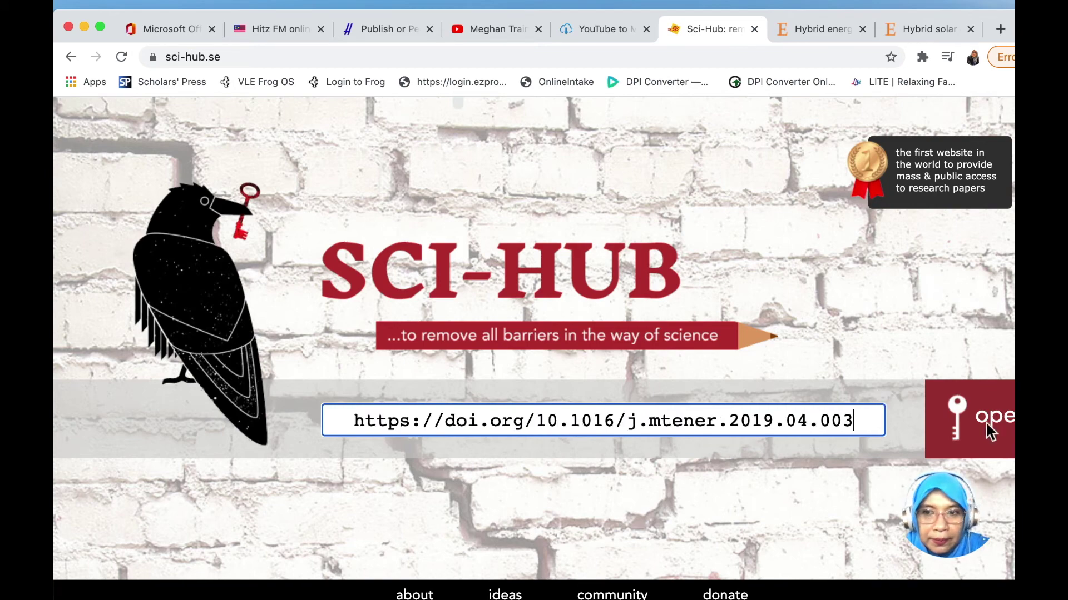
pyautogui.click(990, 429)
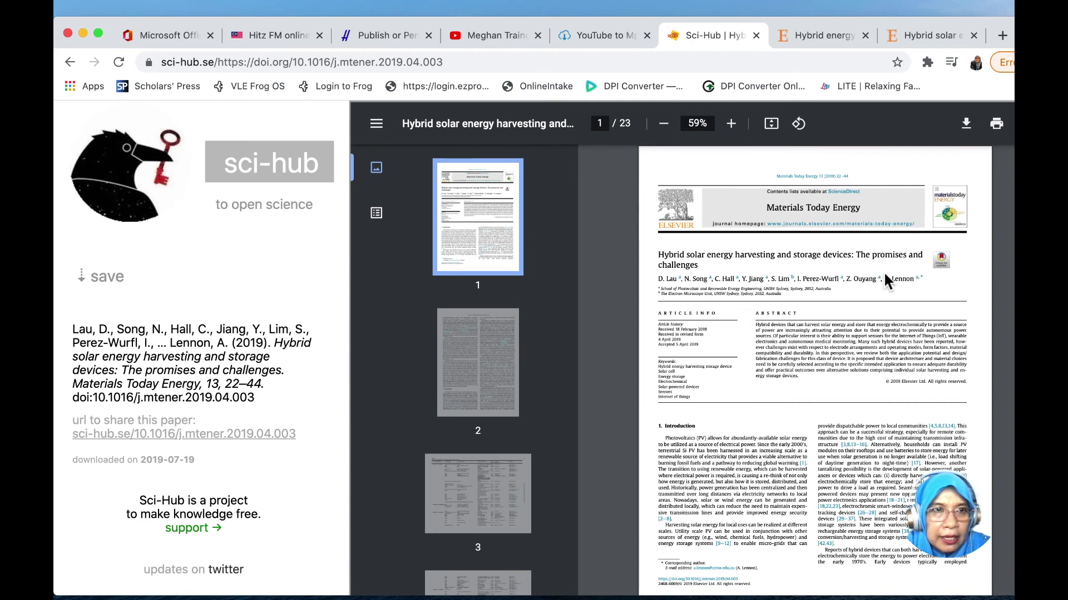
pyautogui.click(966, 124)
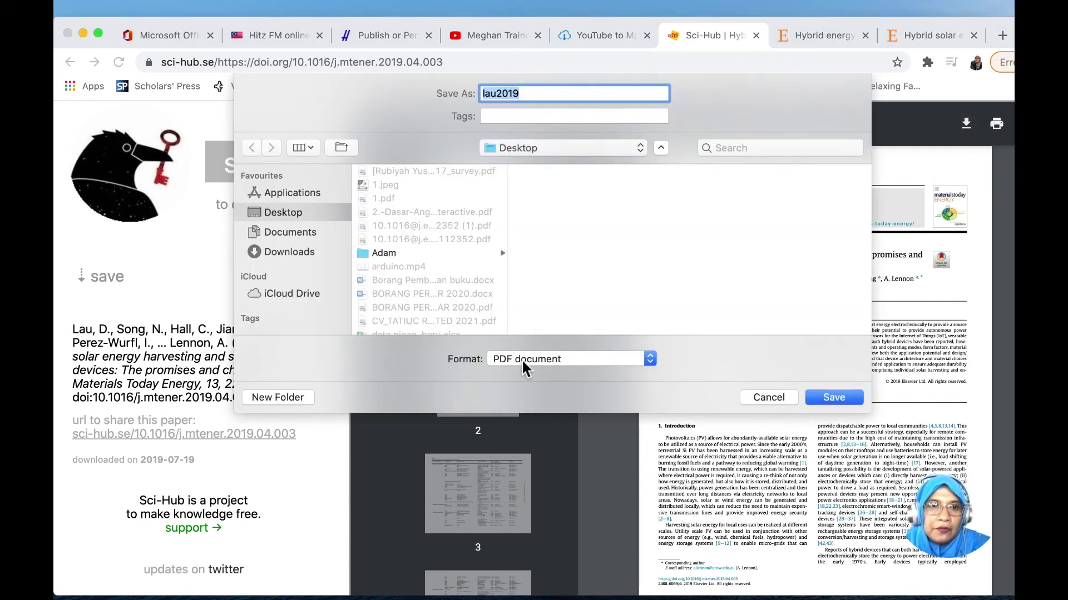
pyautogui.click(829, 395)
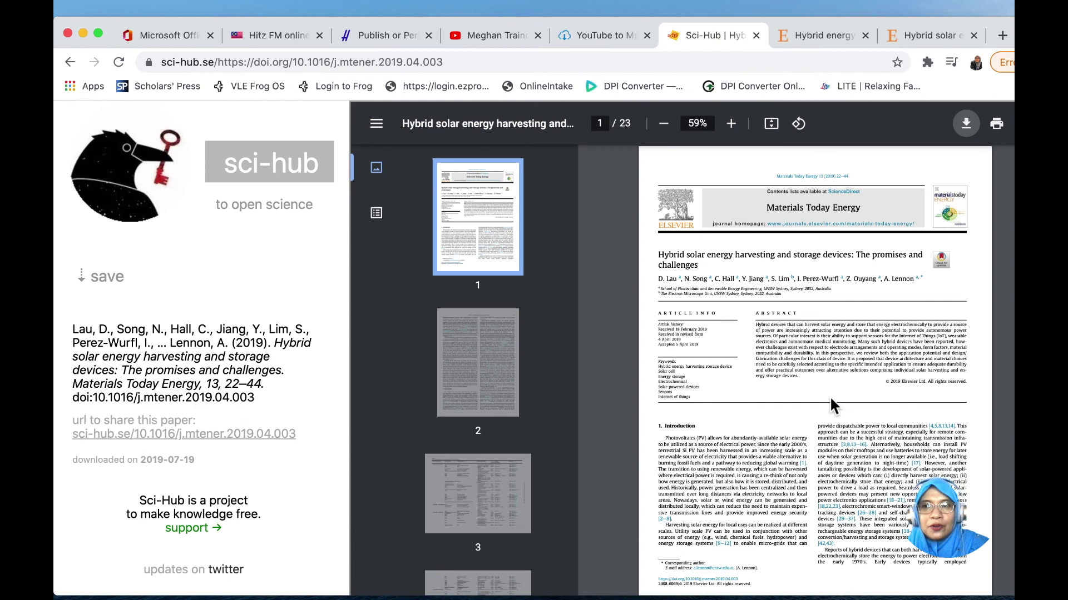